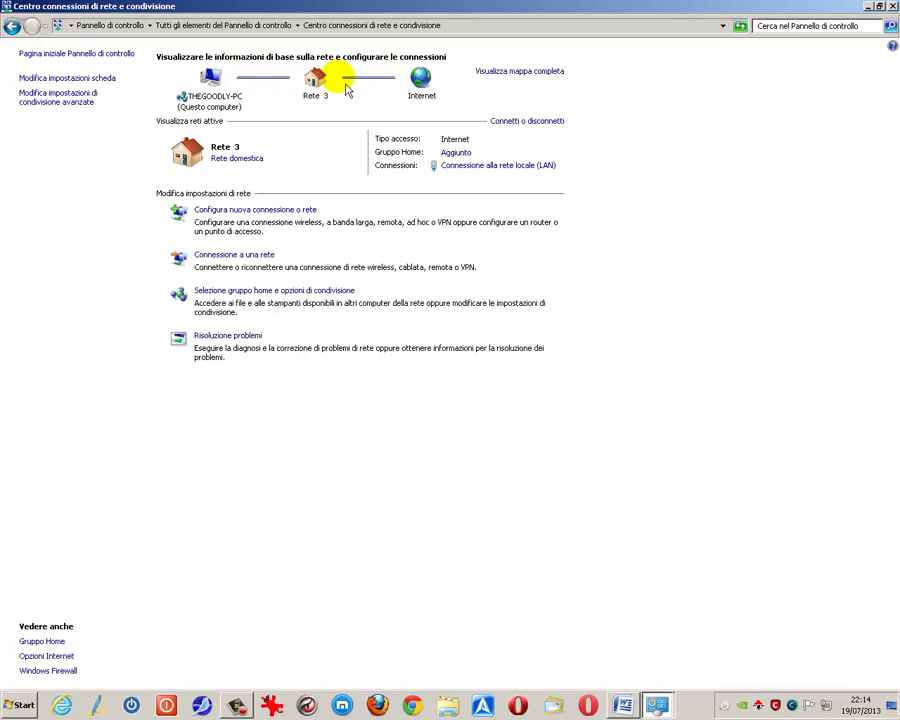
- Disable the Connessione alla rete locale (LAN) adapter and return to the network and sharing centre
left_click(78, 80)
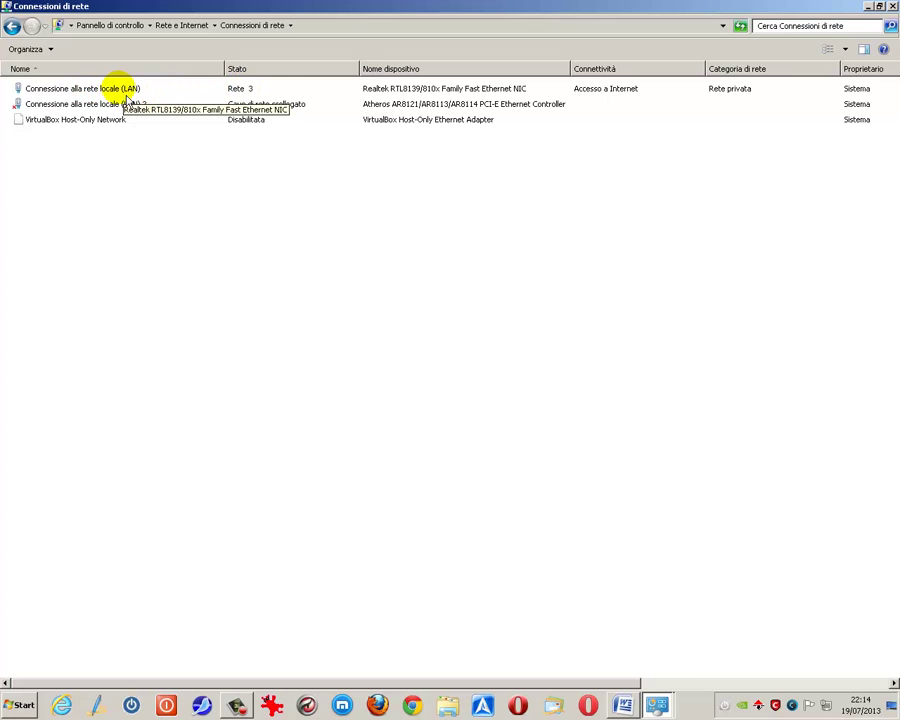
right_click(127, 100)
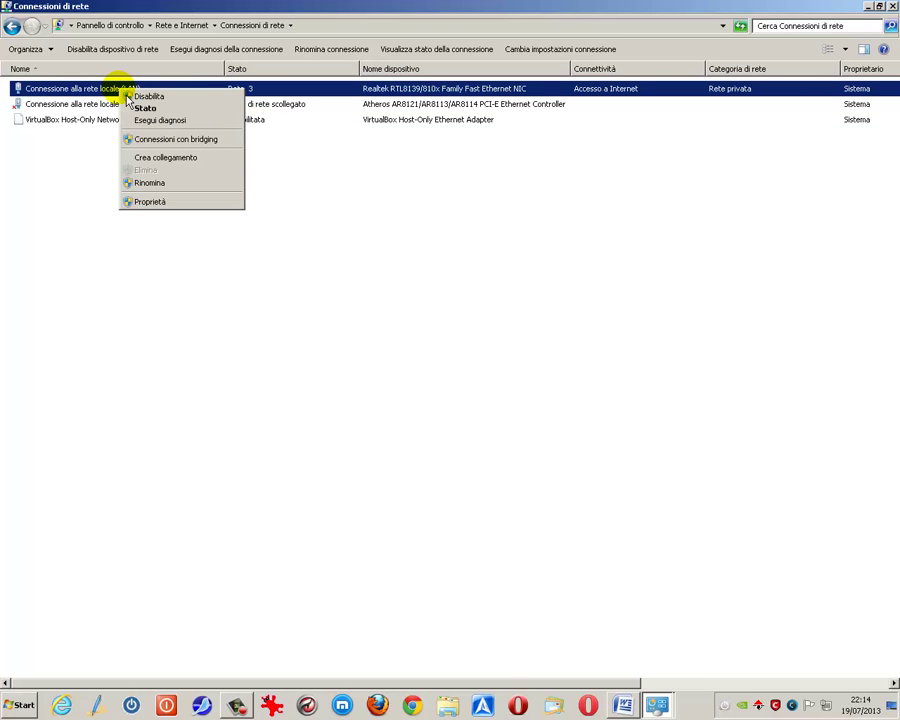
left_click(142, 97)
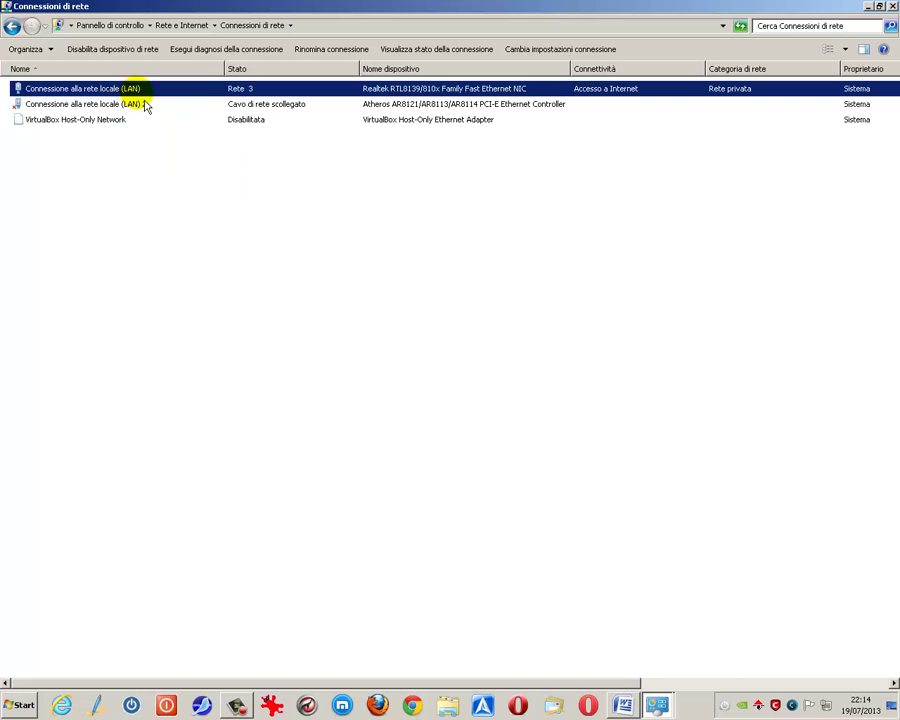
left_click(20, 33)
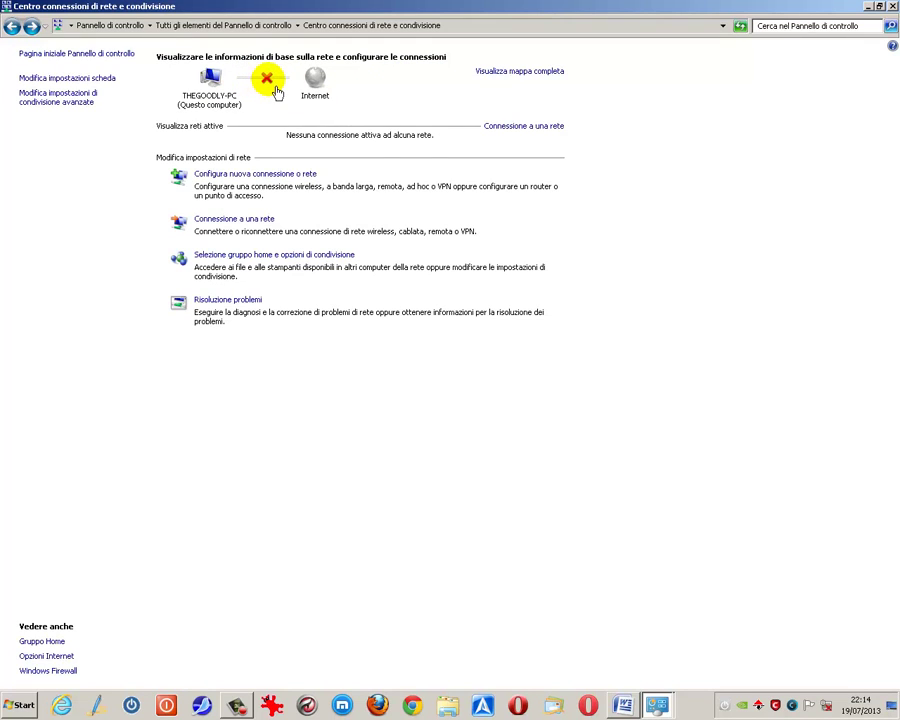
- Run the network diagnostics on the broken Internet link, skip the Ethernet cable suggestion, and close the troubleshooter once it completes
left_click(277, 88)
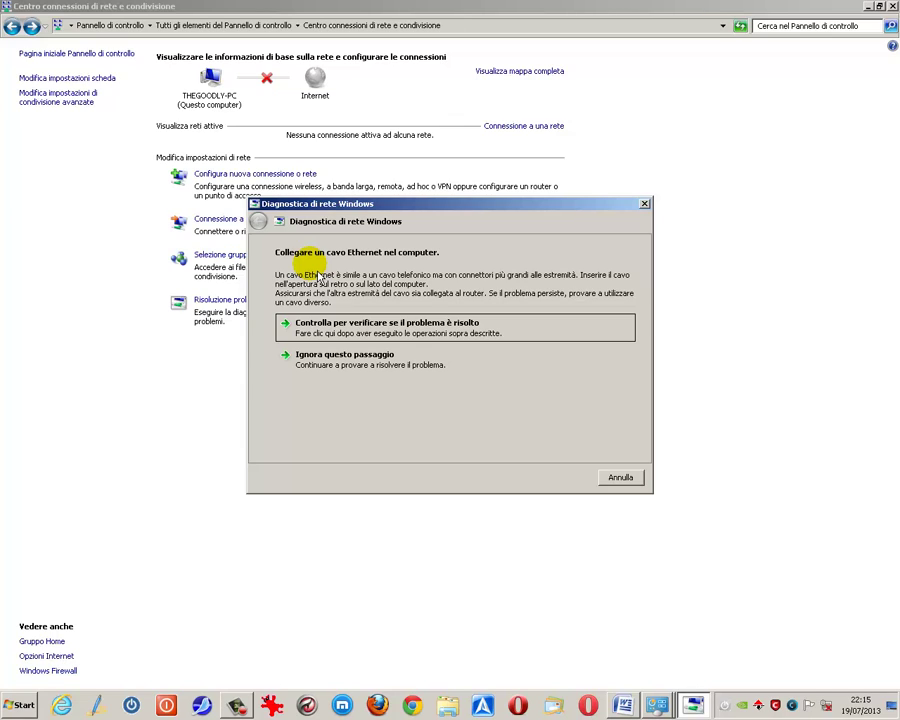
left_click(360, 372)
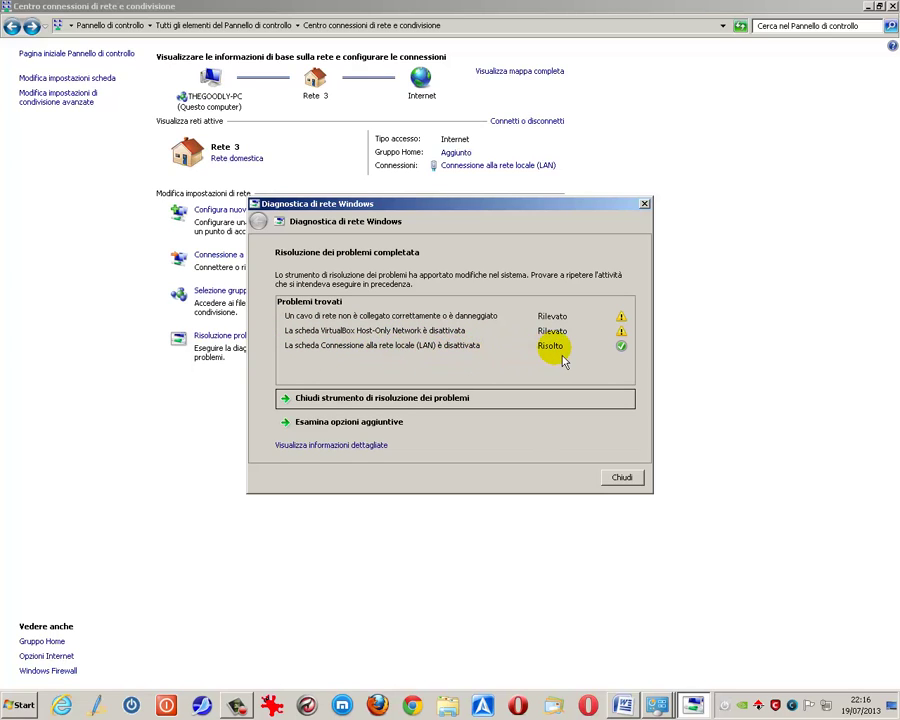
left_click(622, 477)
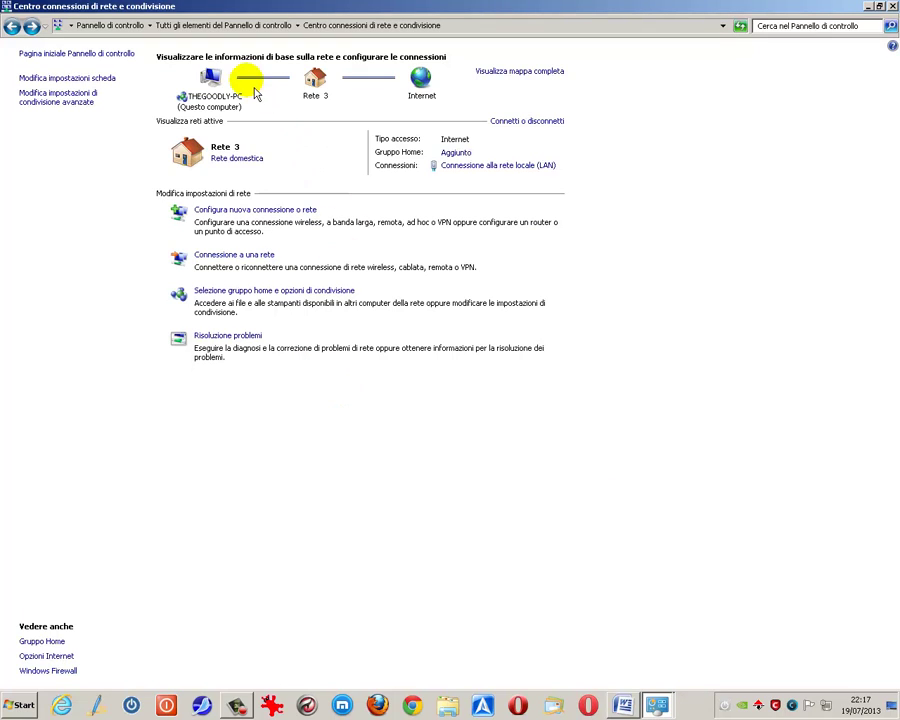
- View the full network map for Connessione alla rete locale (LAN) - Rete 3, and check the current connections list
left_click(519, 74)
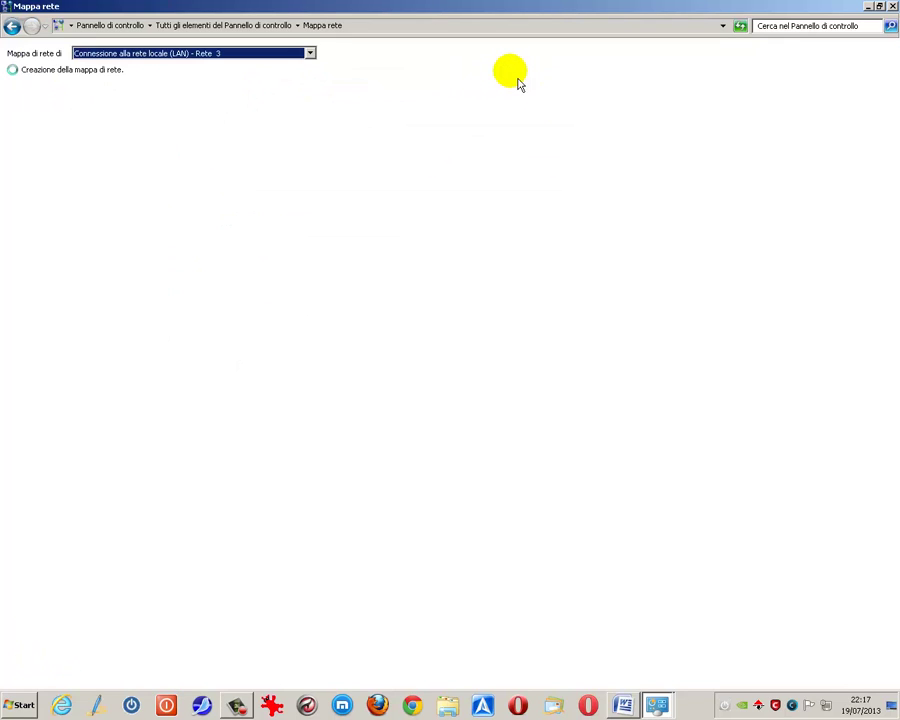
left_click(311, 55)
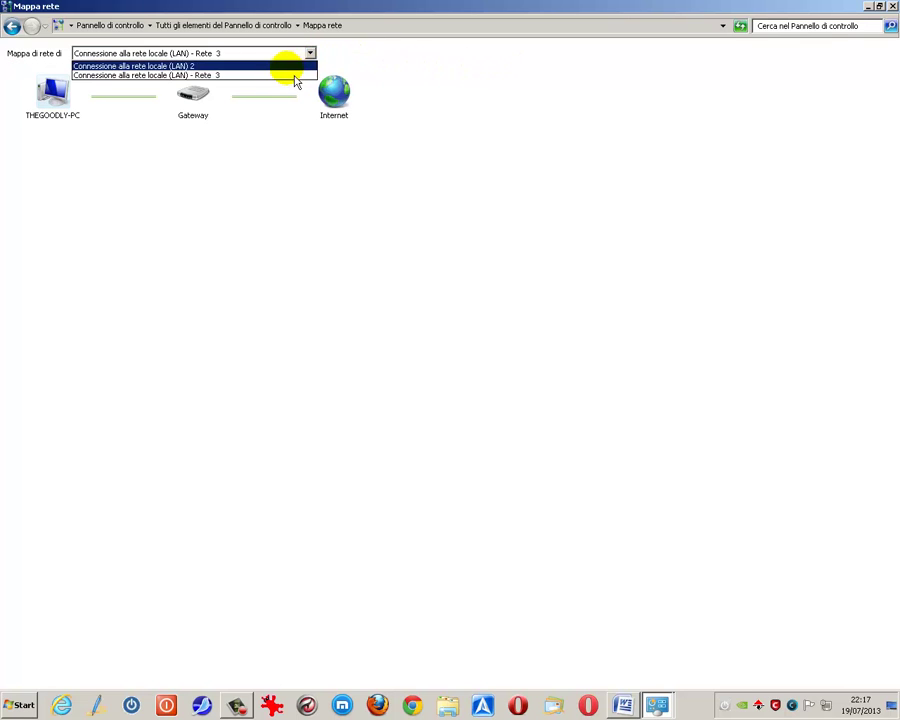
left_click(284, 76)
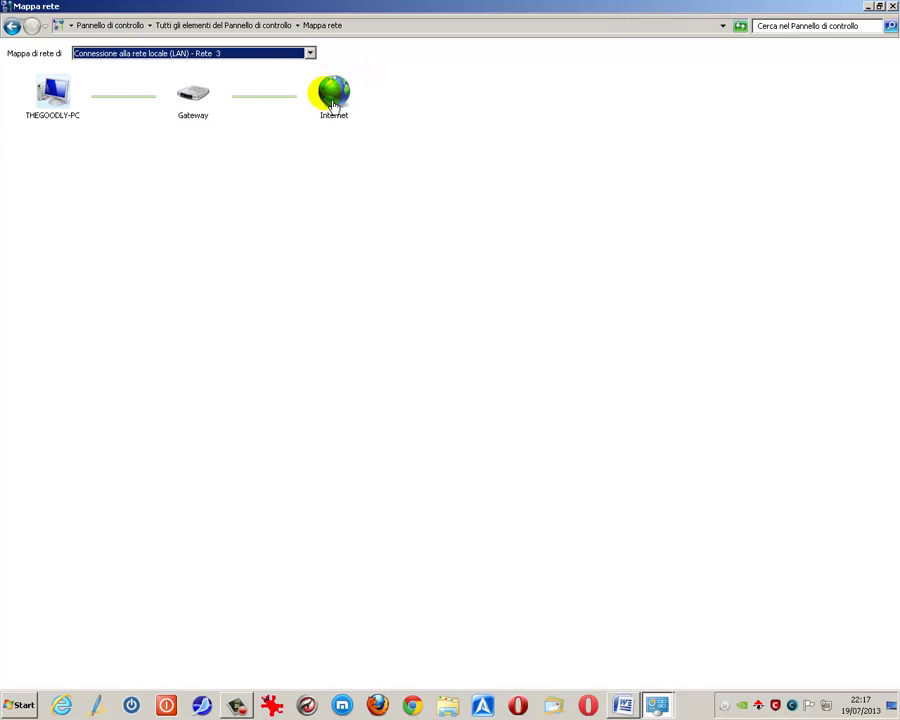
left_click(13, 26)
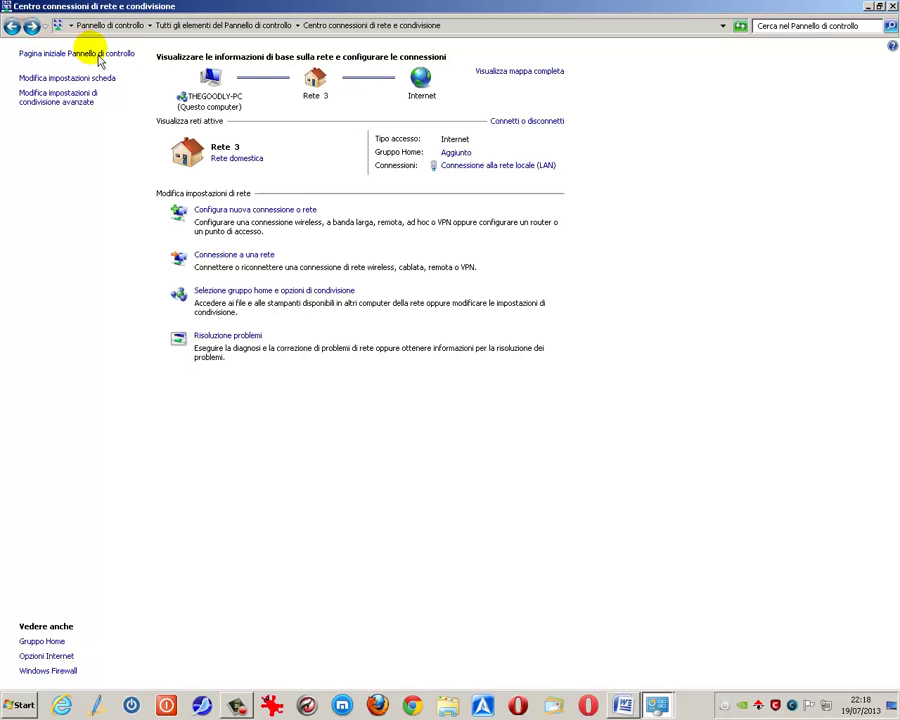
left_click(520, 129)
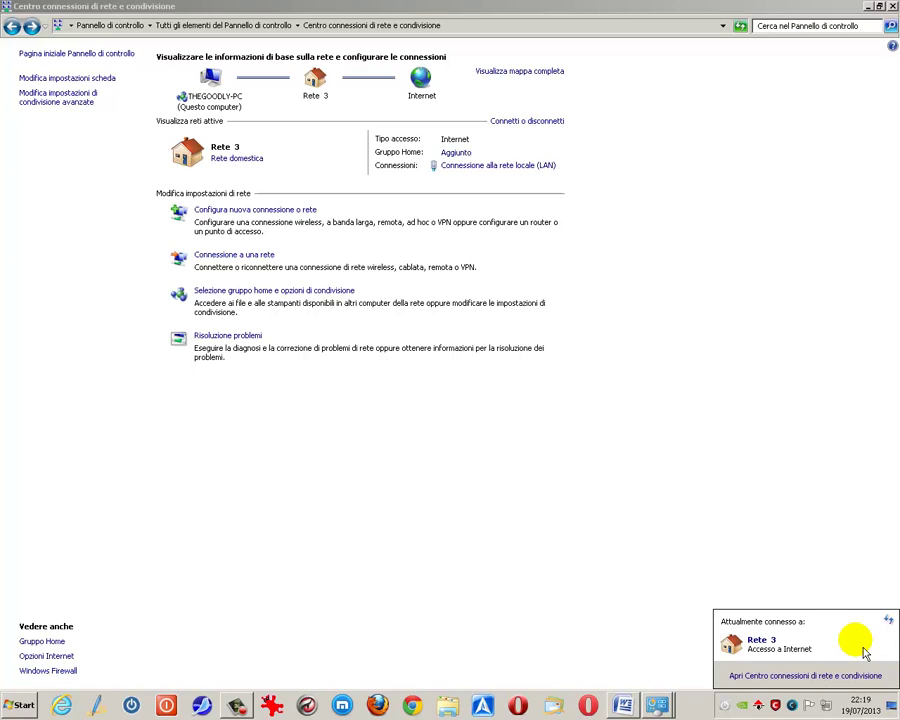
left_click(307, 155)
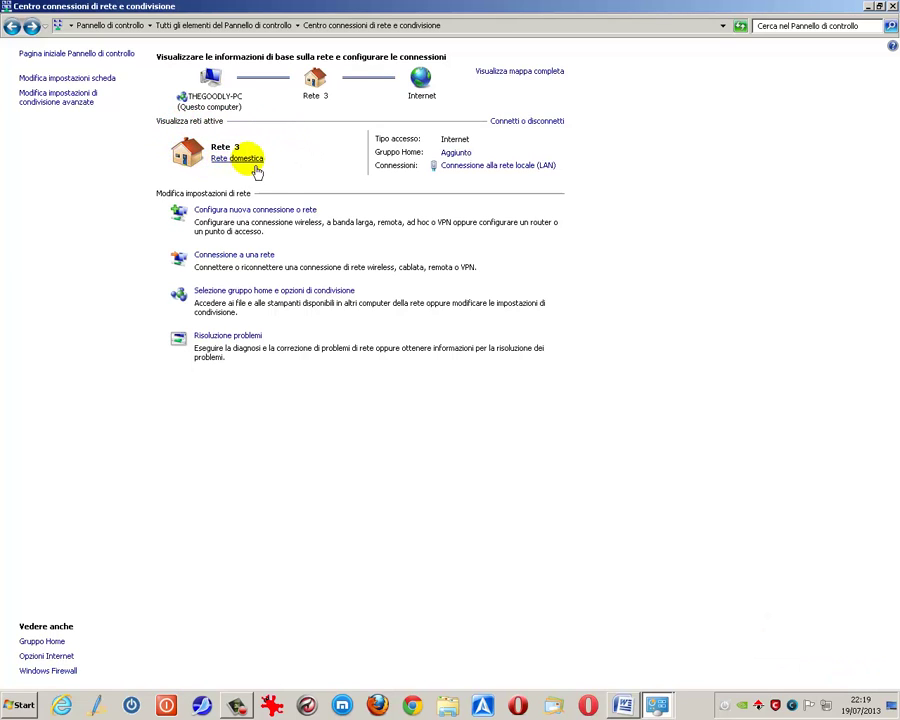
- Set the network location of Rete 3 to Rete aziendale and close the network settings
left_click(247, 172)
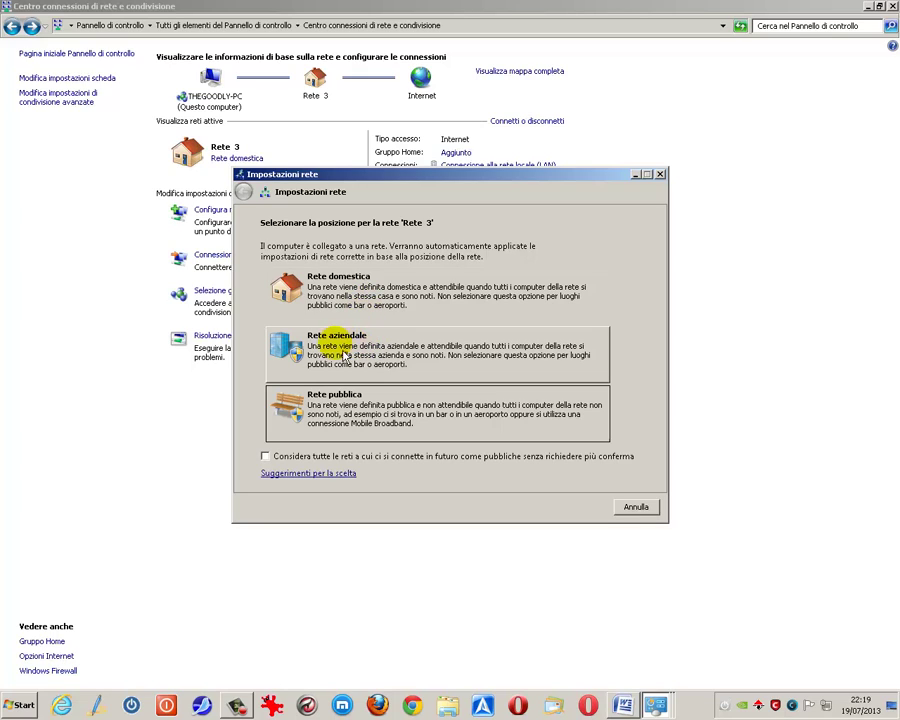
left_click(343, 350)
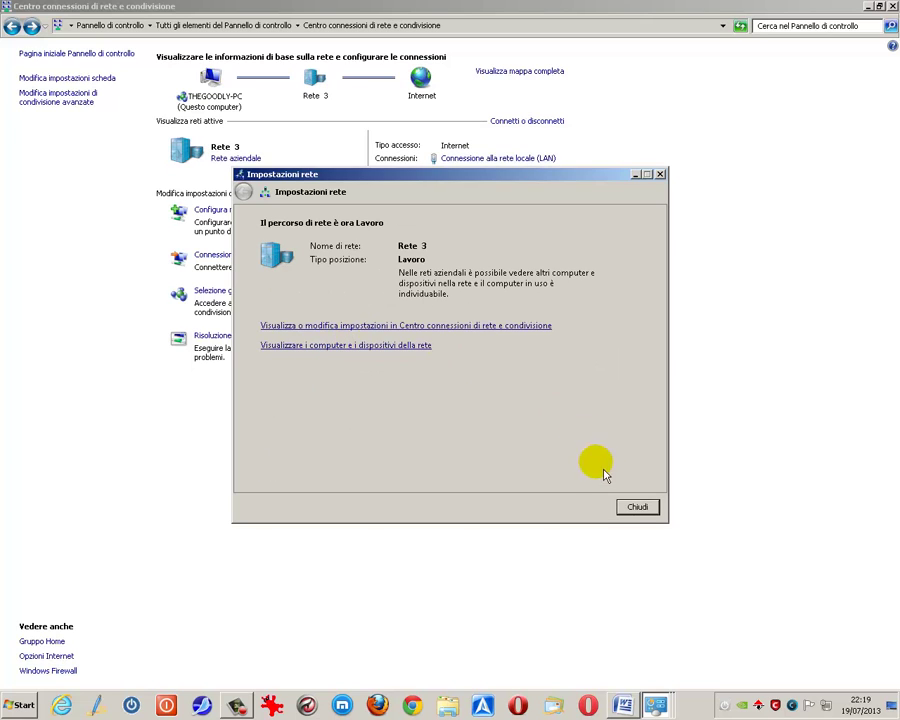
left_click(638, 510)
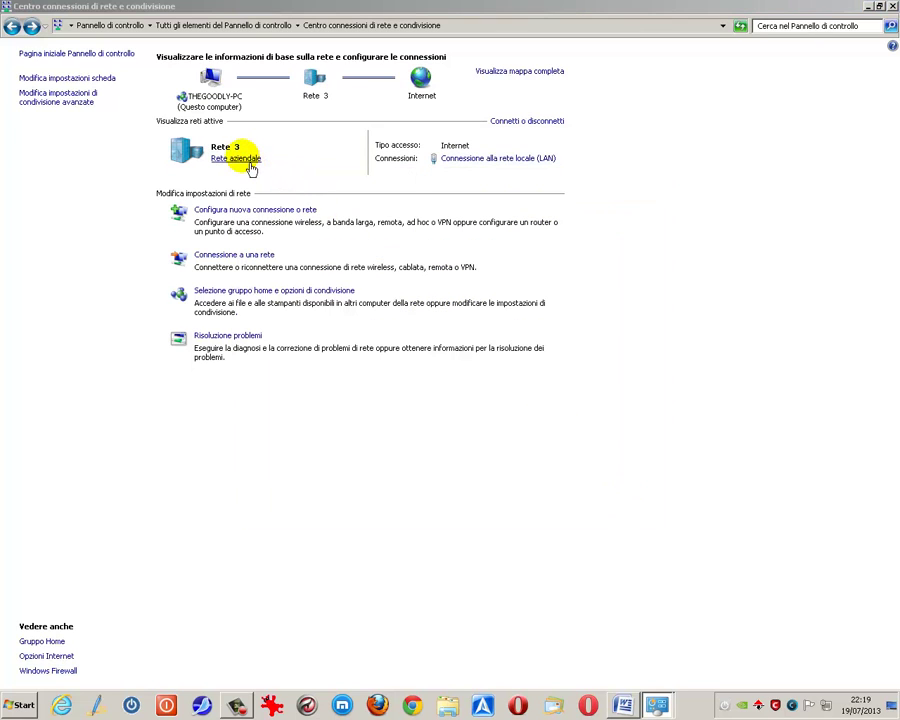
- Set the network location of Rete 3 back to Rete domestica and close the network settings
left_click(238, 159)
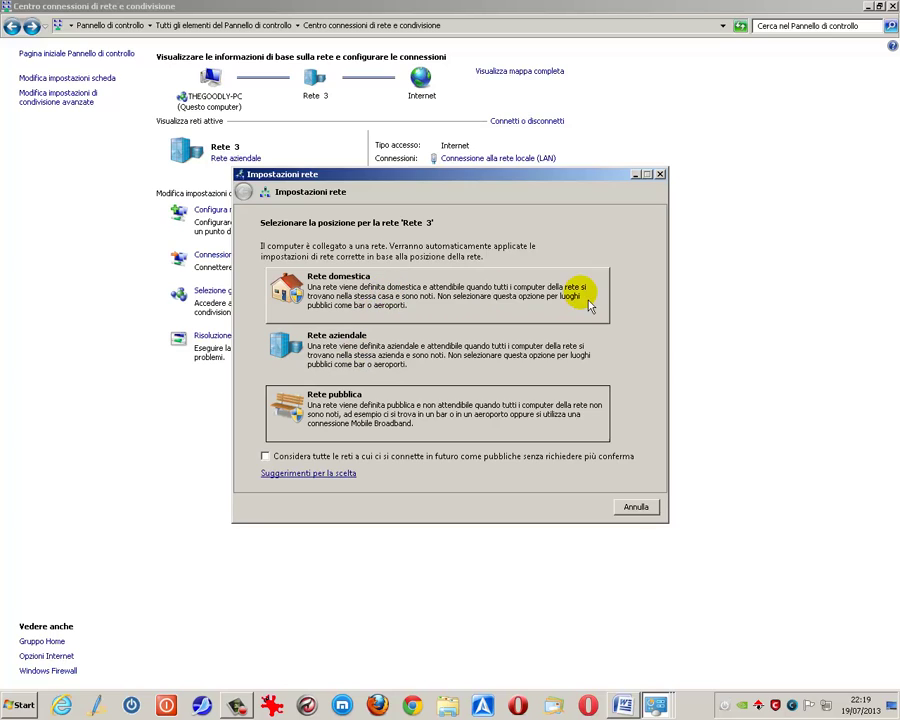
left_click(467, 298)
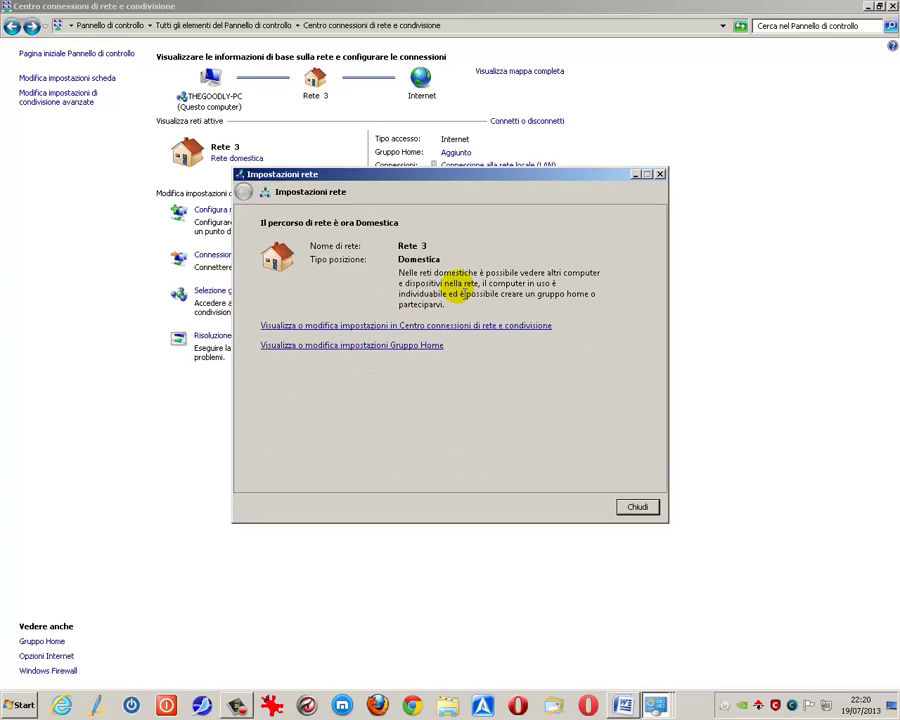
left_click(642, 512)
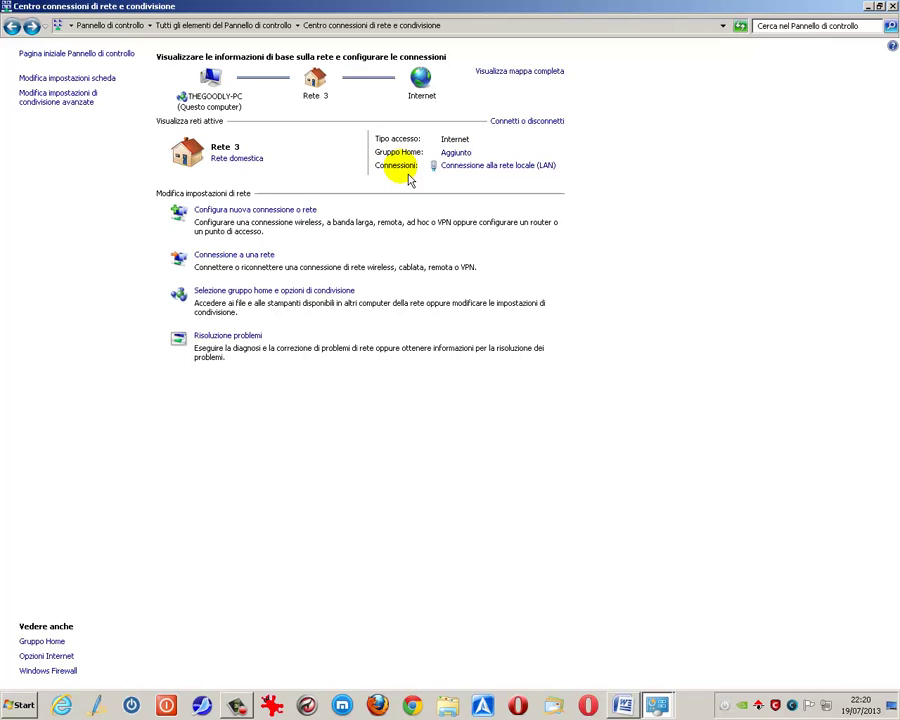
- View the status of the local LAN connection and examine its detailed network properties
left_click(492, 170)
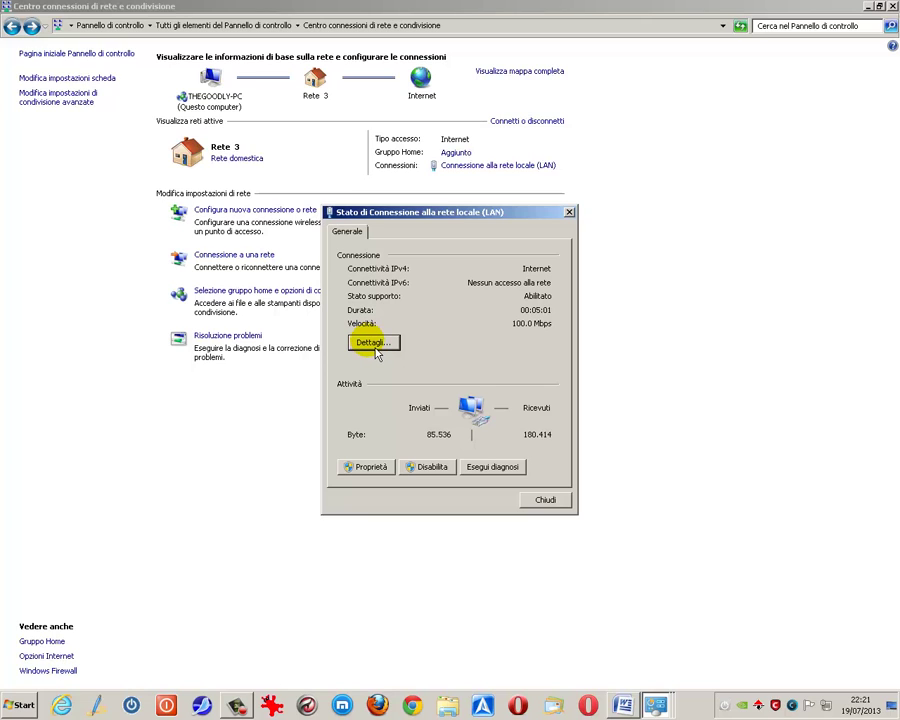
left_click(374, 343)
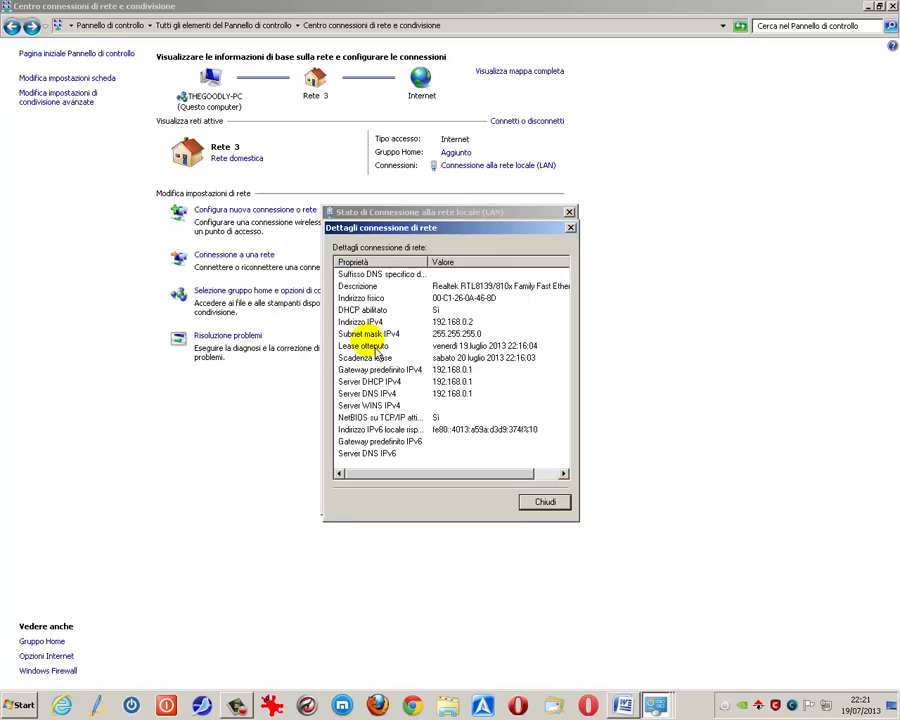
left_click(548, 504)
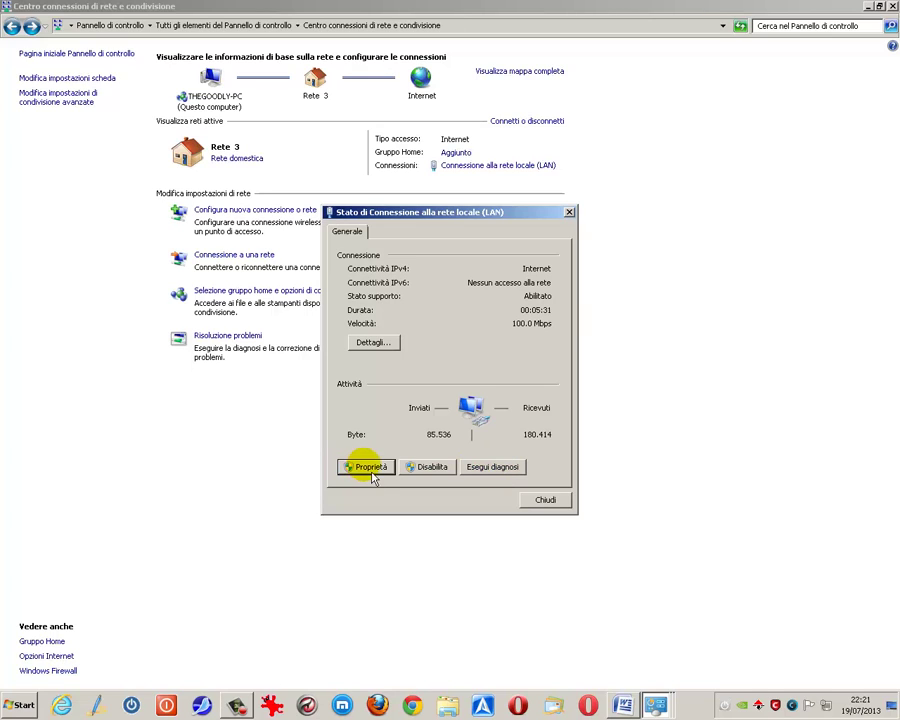
- Try the manual IP address option in the LAN connection's TCP/IPv4 protocol properties and discard the change
left_click(372, 470)
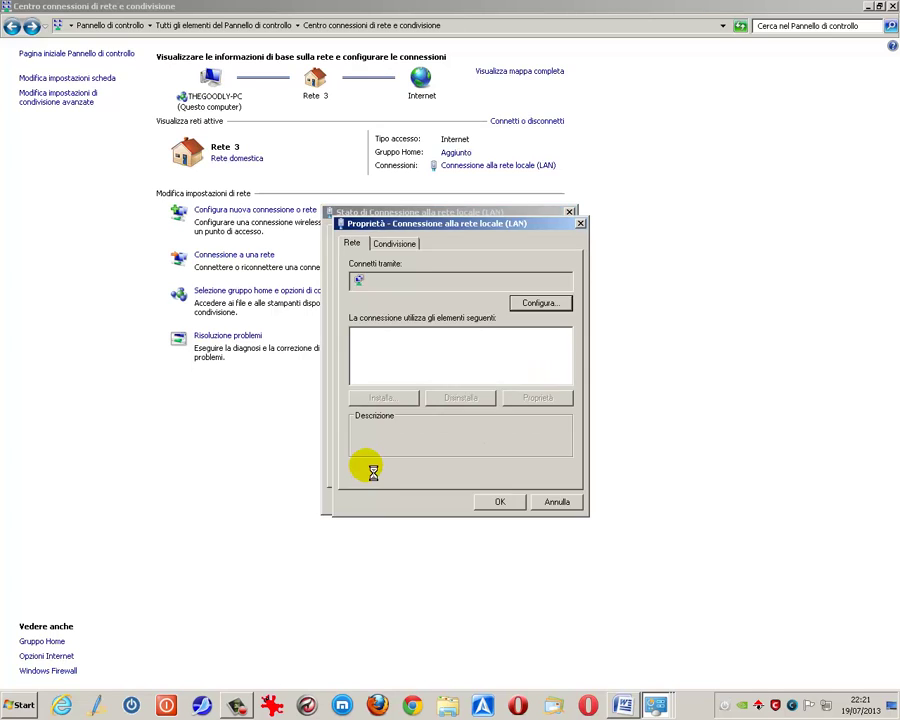
left_click_drag(575, 358, 575, 368)
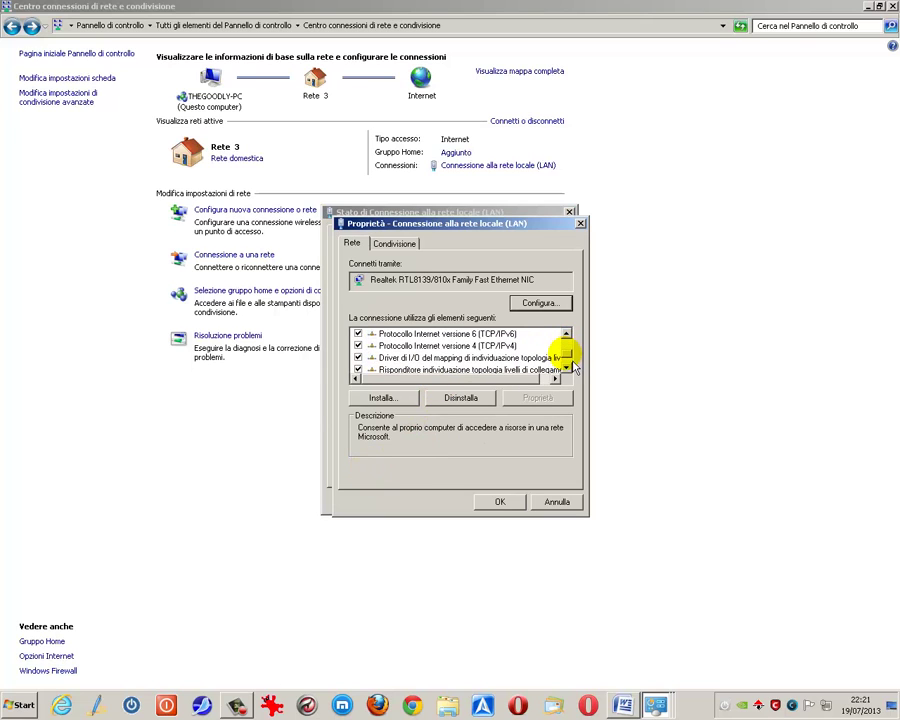
left_click(411, 349)
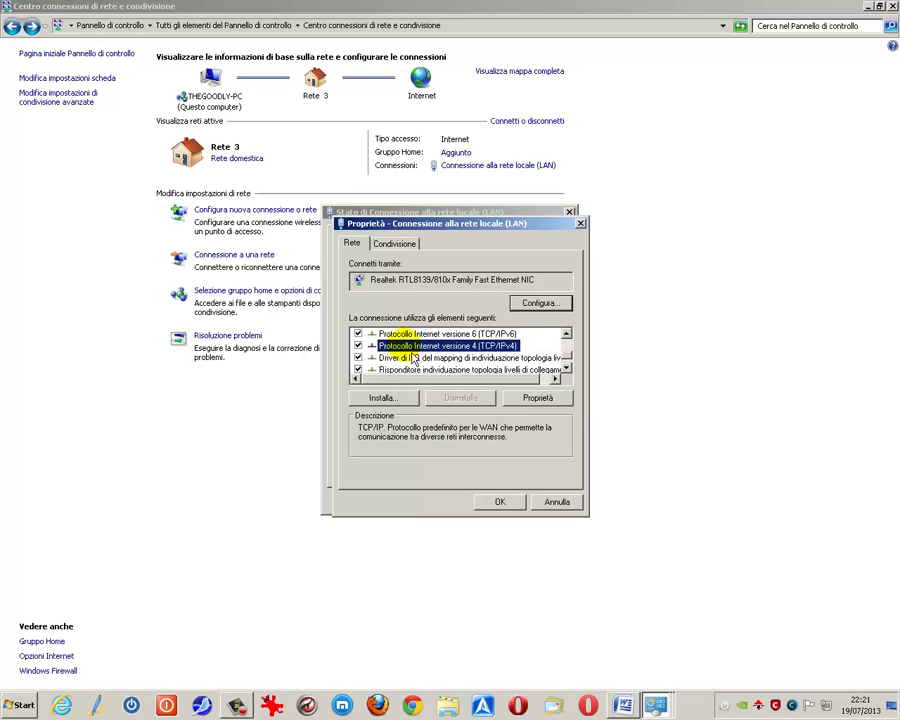
left_click(538, 399)
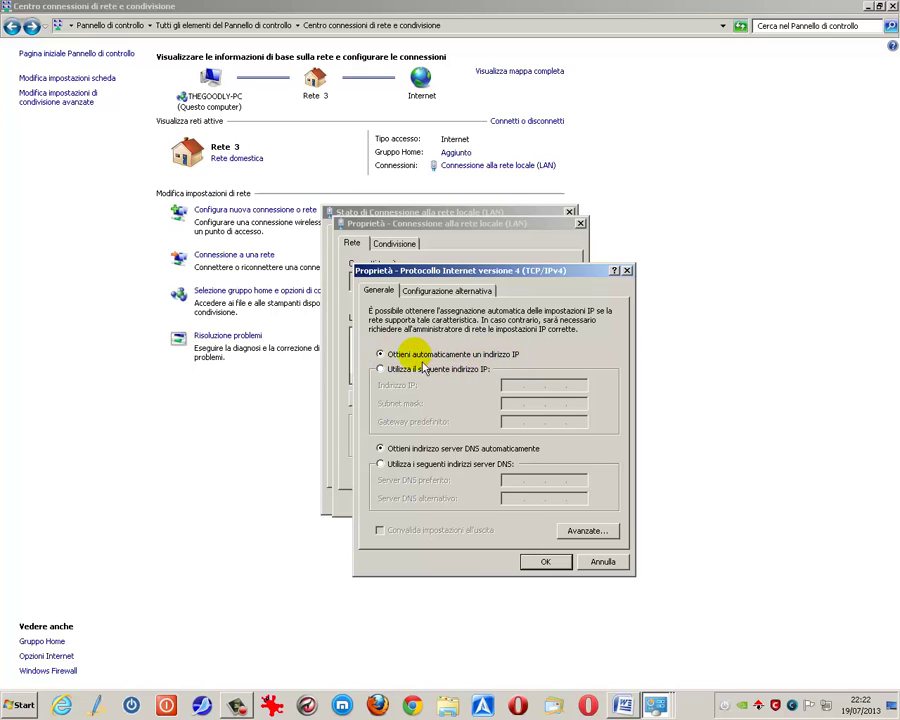
left_click(381, 369)
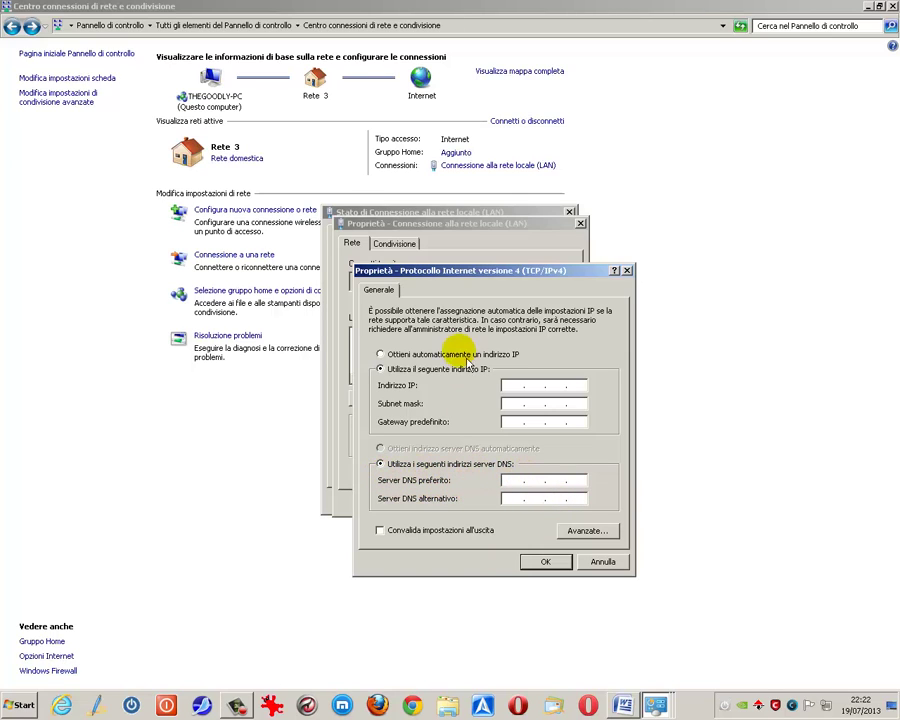
left_click(604, 568)
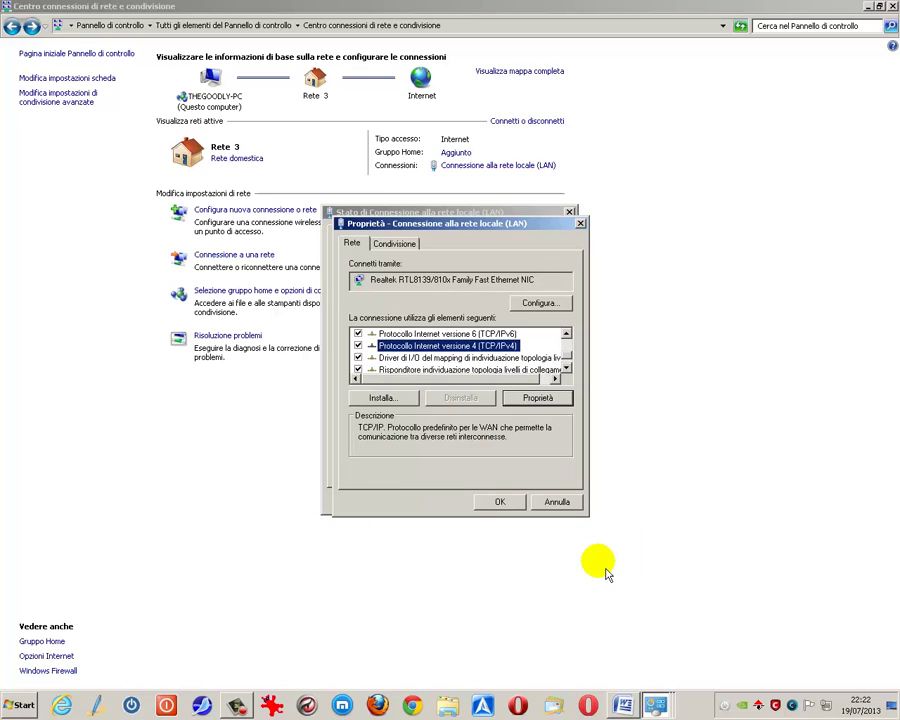
- Try the manual IPv6 address option in the LAN connection's TCP/IPv6 protocol properties and discard the change
left_click(479, 337)
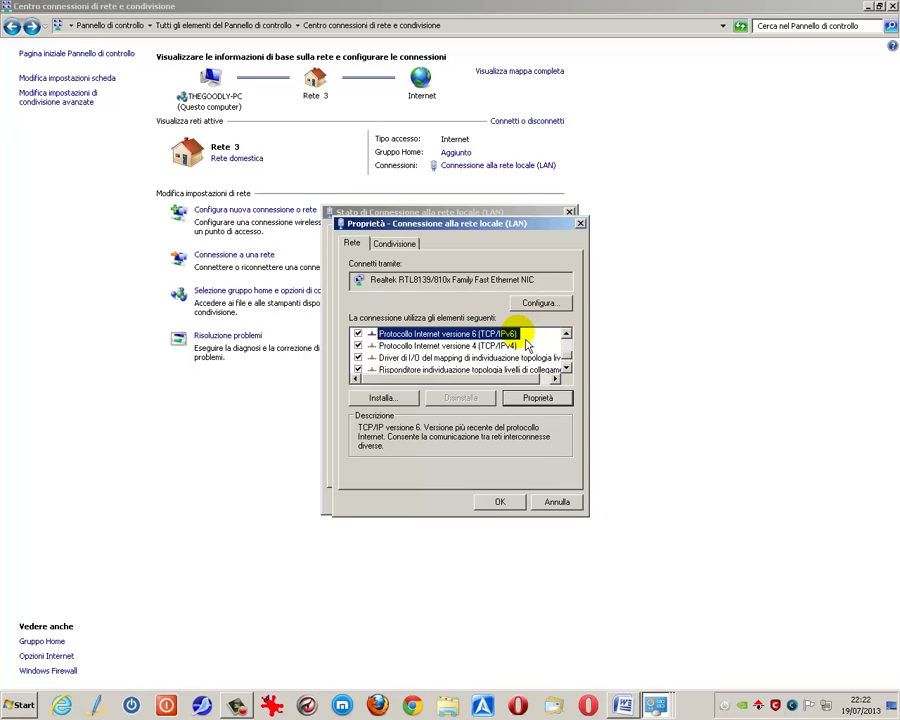
left_click(537, 397)
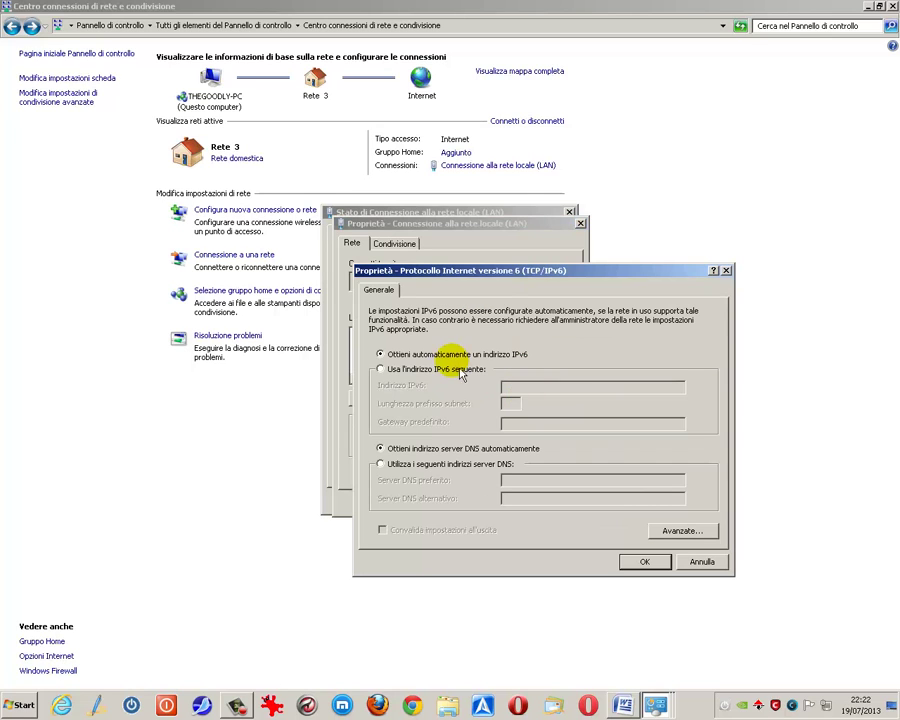
left_click(381, 369)
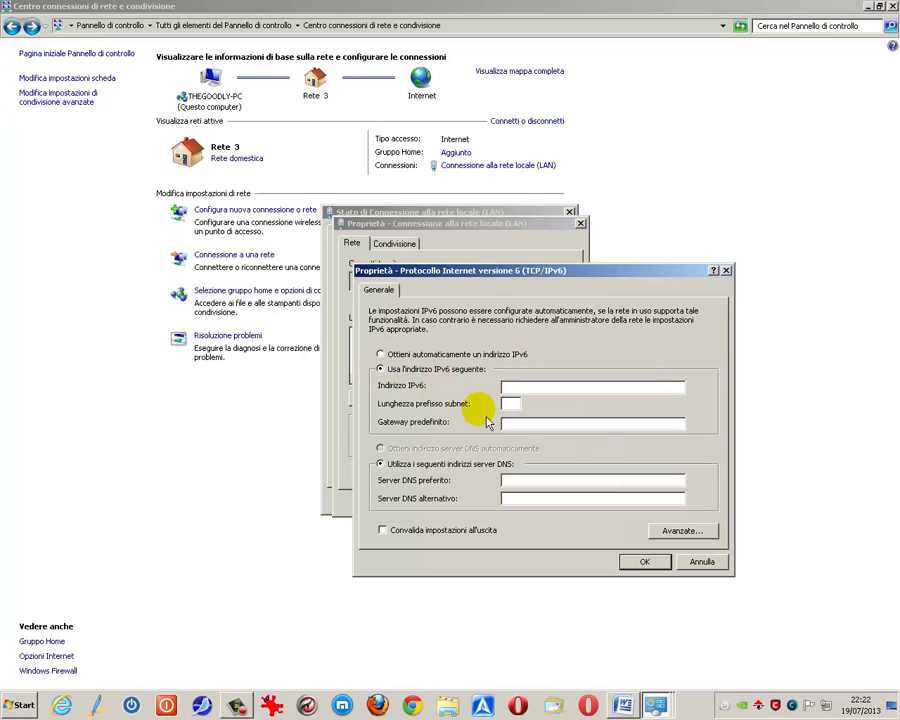
left_click(702, 561)
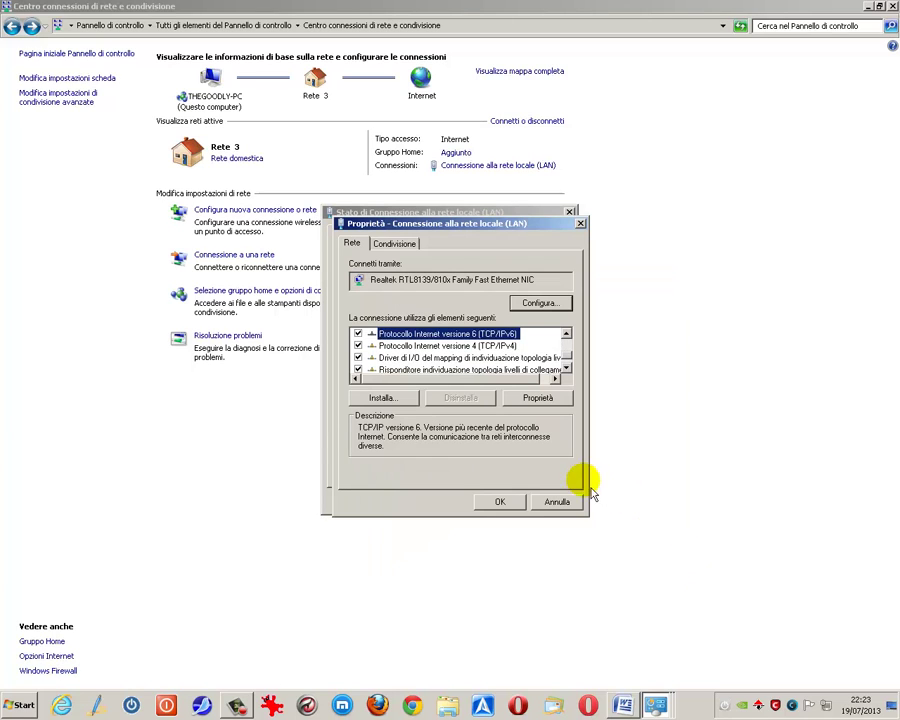
- Try allowing other network users to connect through this computer's Internet connection, and cancel the LAN connection's properties
left_click(390, 244)
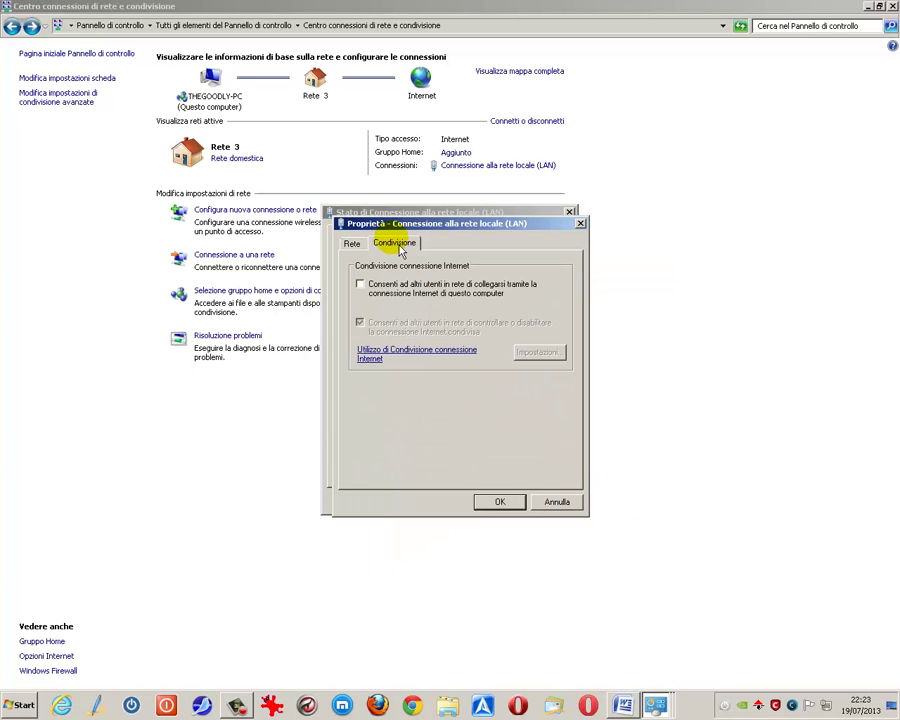
left_click(361, 286)
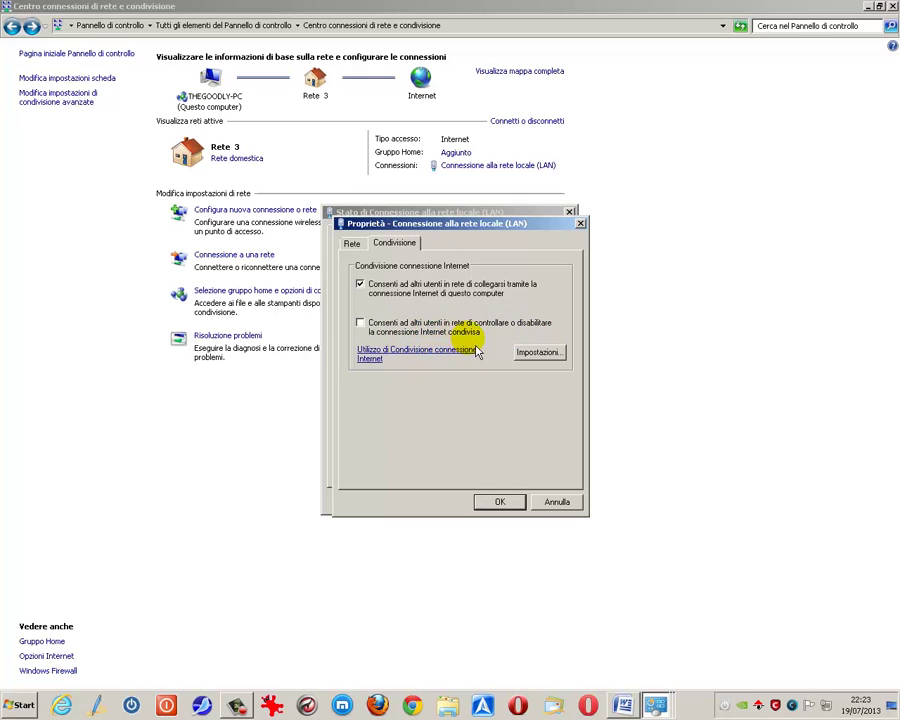
left_click(557, 503)
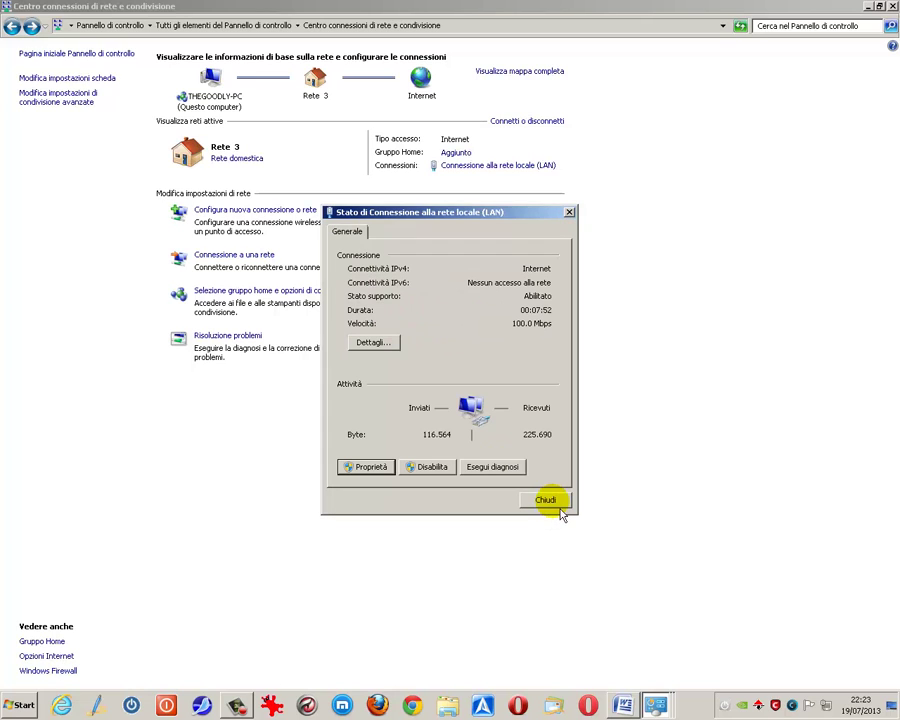
- Close the LAN connection status, review the new connection or network setup options, try the Internet connection option, and cancel the setup
left_click(546, 503)
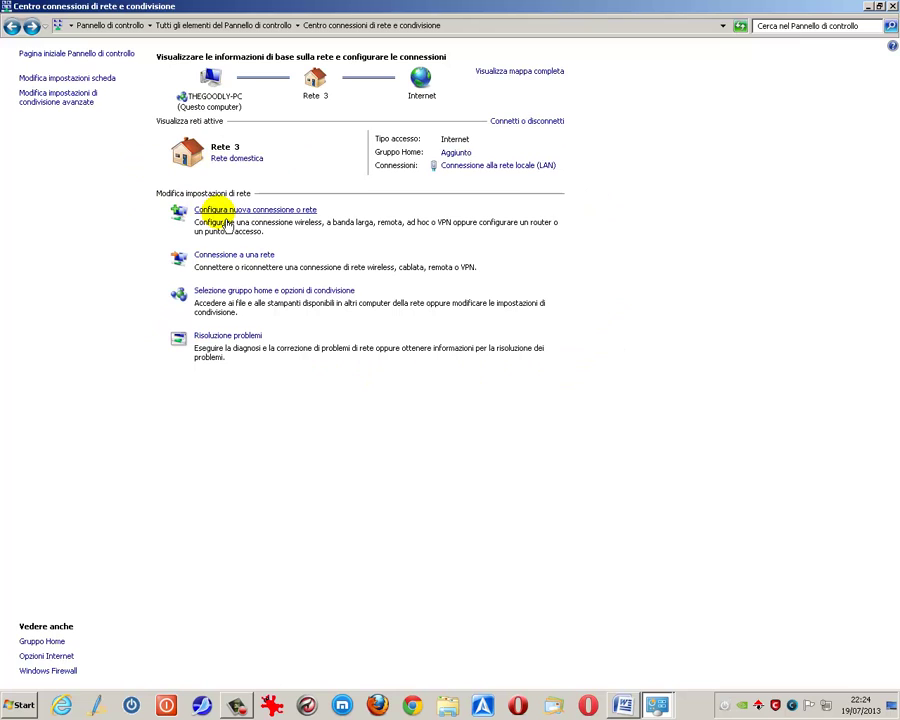
left_click(254, 220)
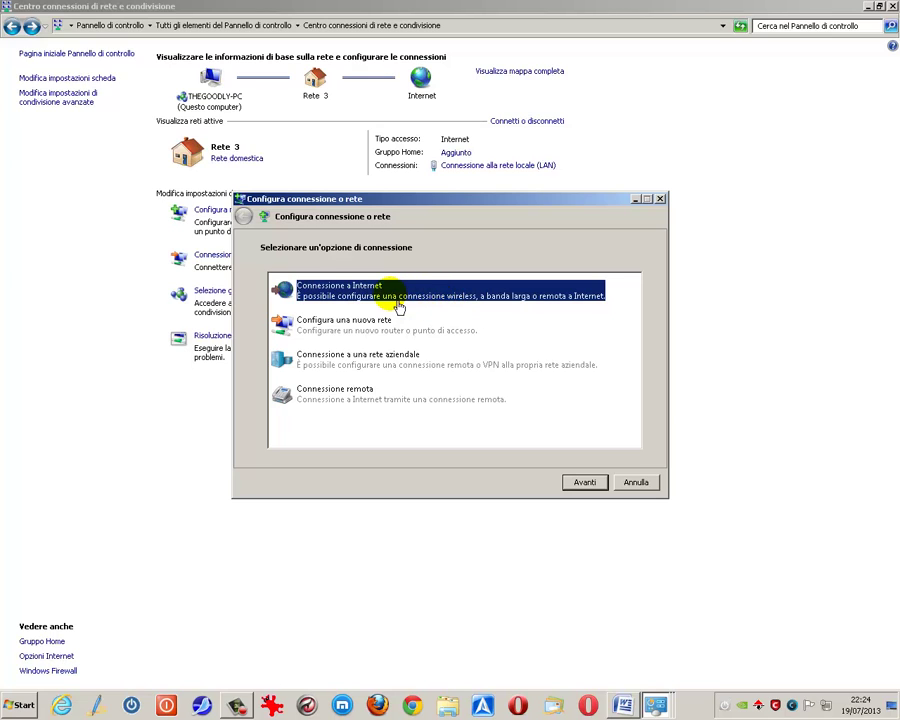
left_click(348, 330)
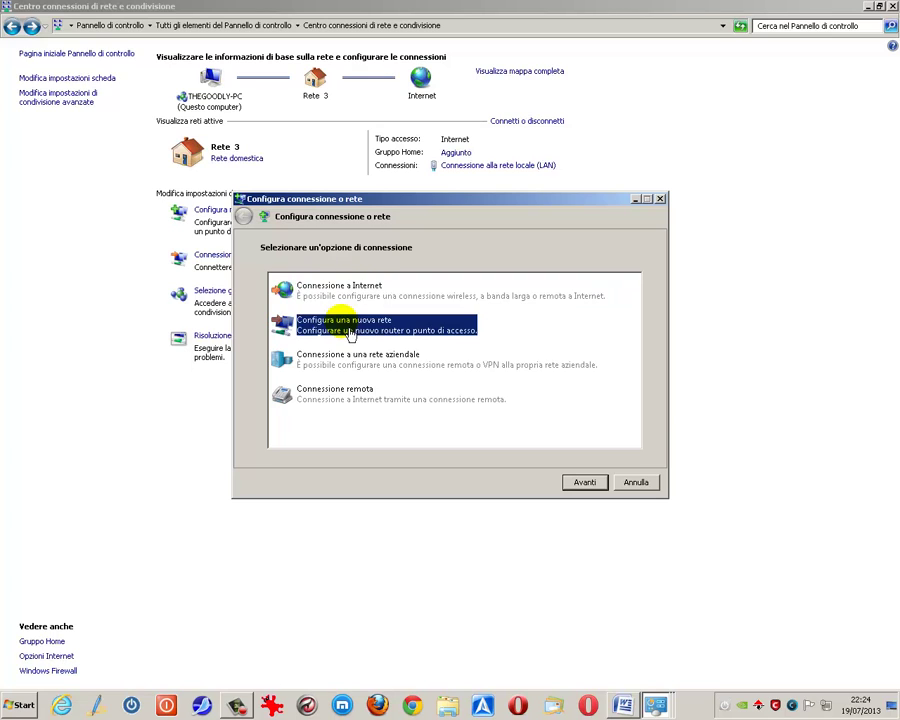
left_click(352, 370)
left_click(352, 396)
left_click(300, 296)
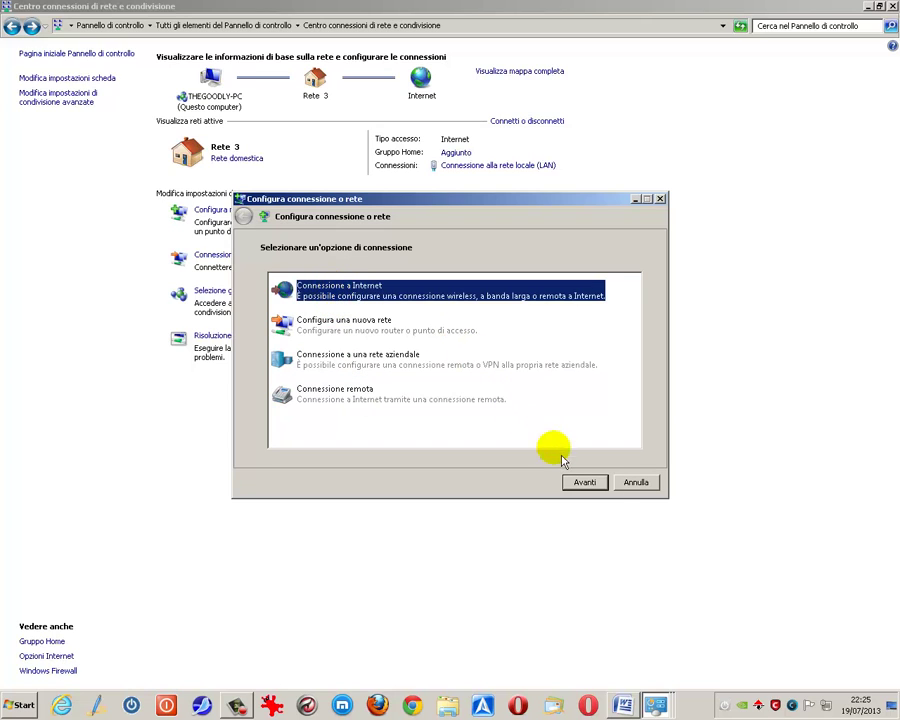
left_click(590, 487)
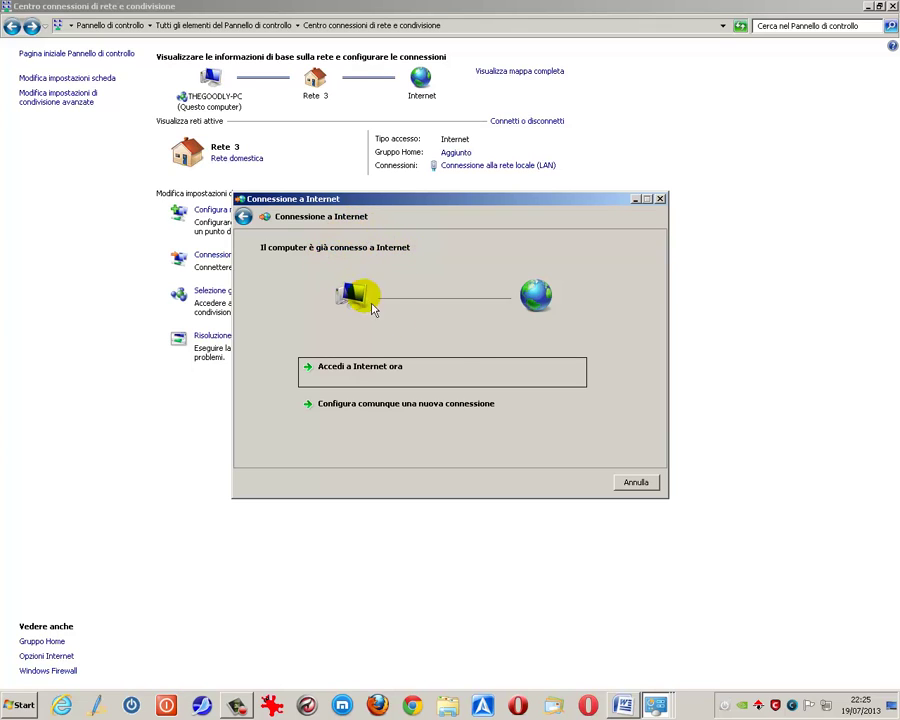
left_click(636, 483)
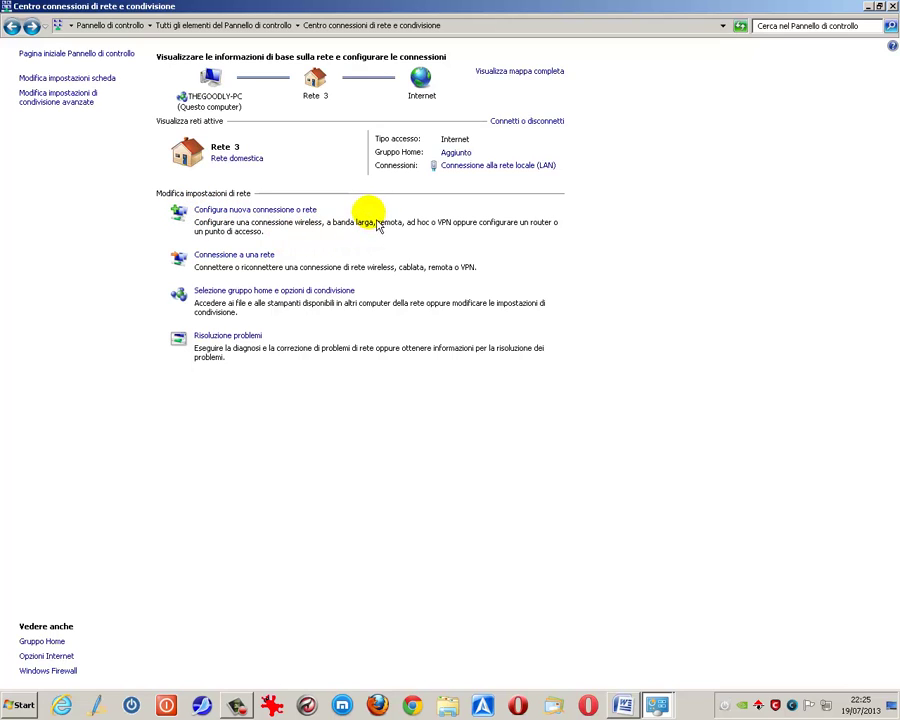
- View the networks available for connection, review the homegroup sharing settings, and return to the network and sharing centre
left_click(223, 262)
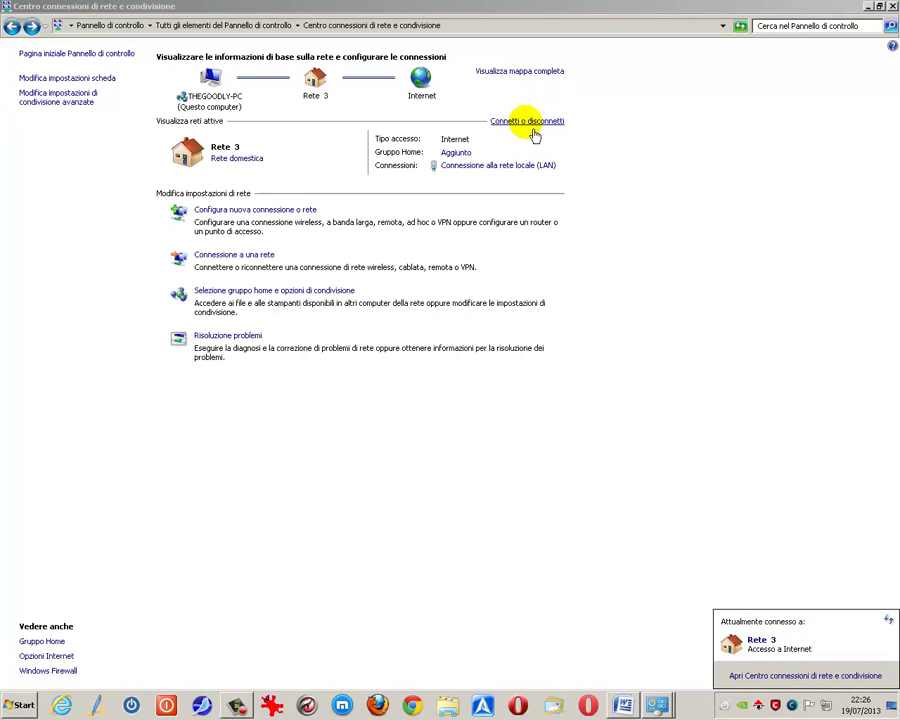
left_click(247, 296)
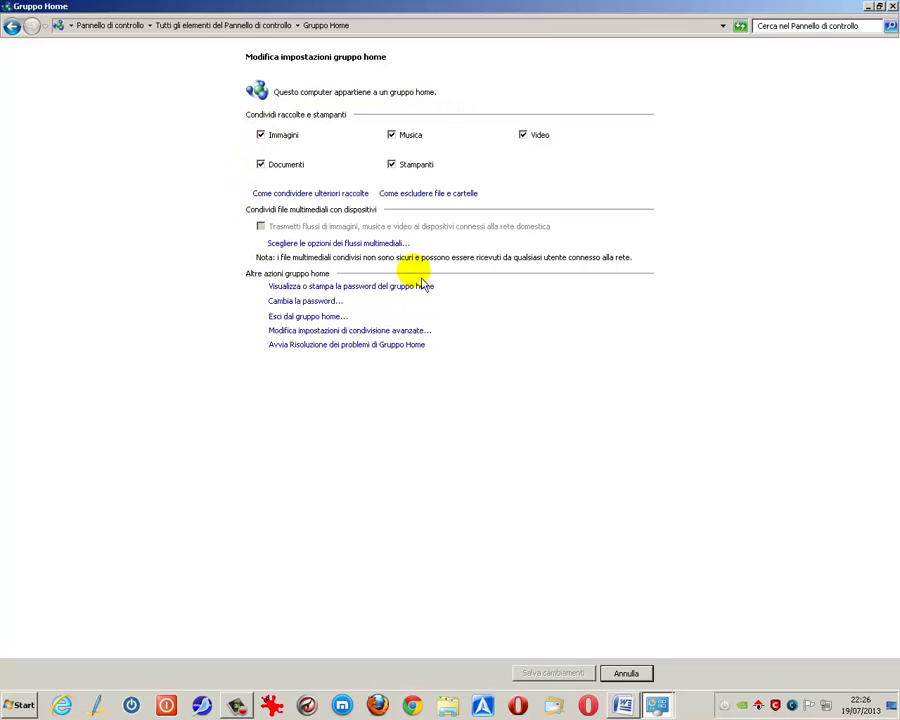
left_click(23, 34)
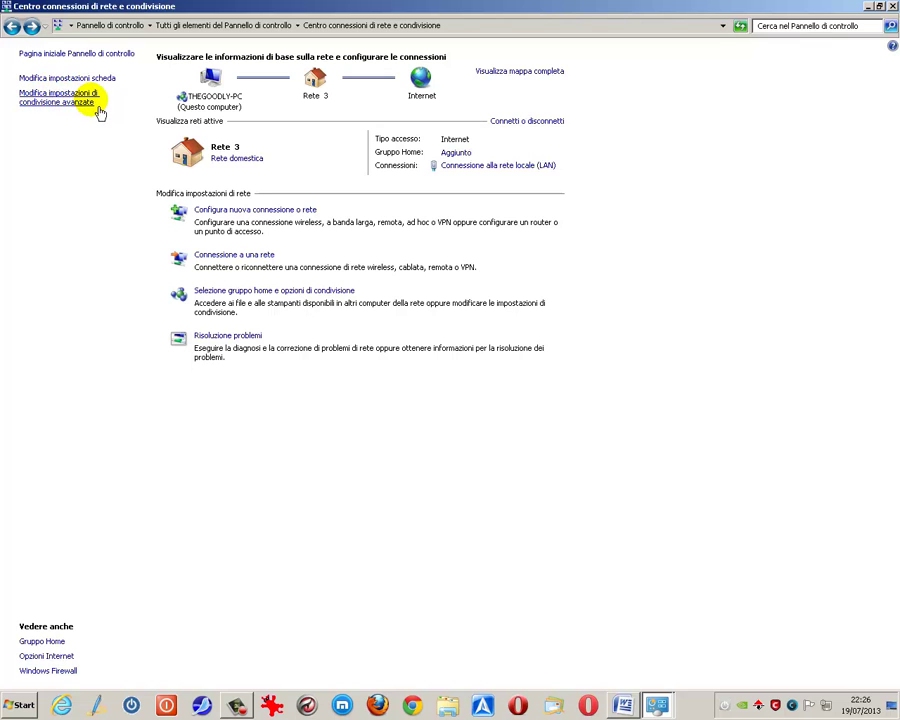
- Examine the advanced sharing settings of the home or work profile and return to the network and sharing centre
left_click(62, 111)
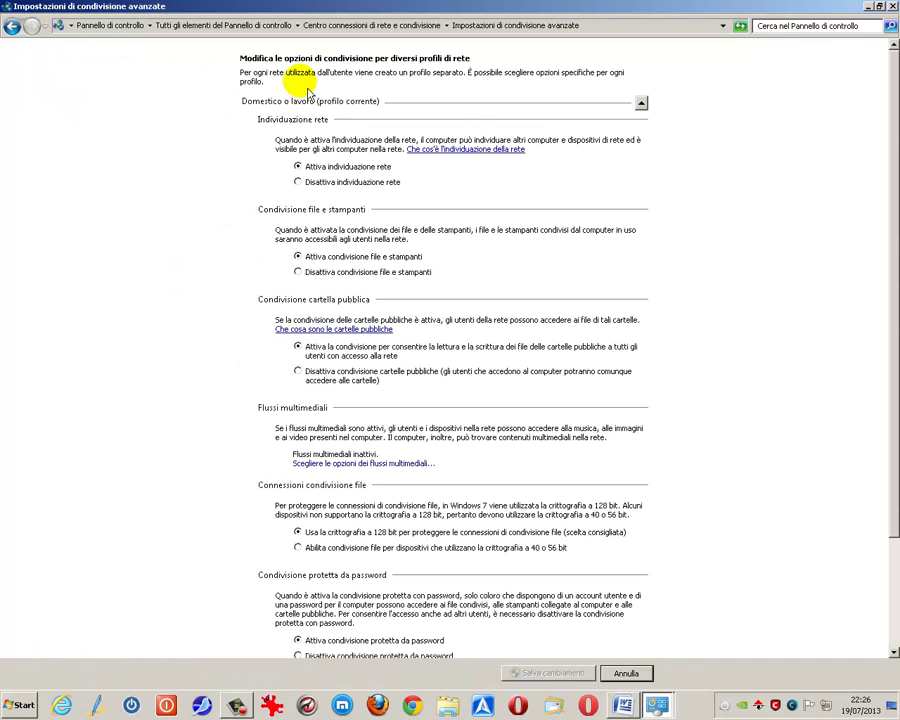
left_click_drag(890, 230, 876, 171)
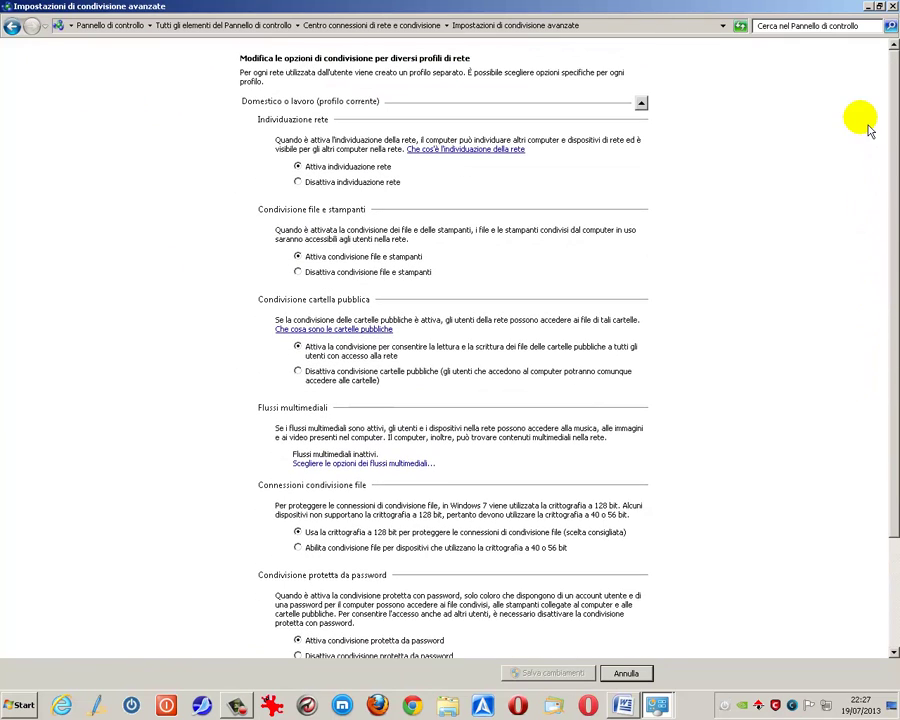
left_click(14, 28)
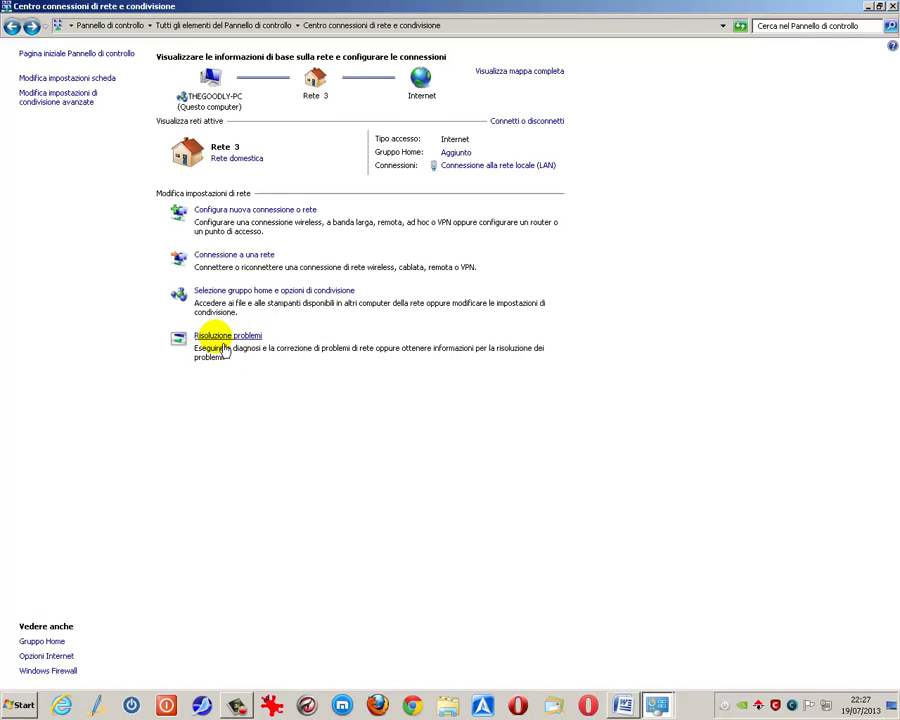
- View the list of network and Internet troubleshooters from the network and sharing centre
left_click(224, 344)
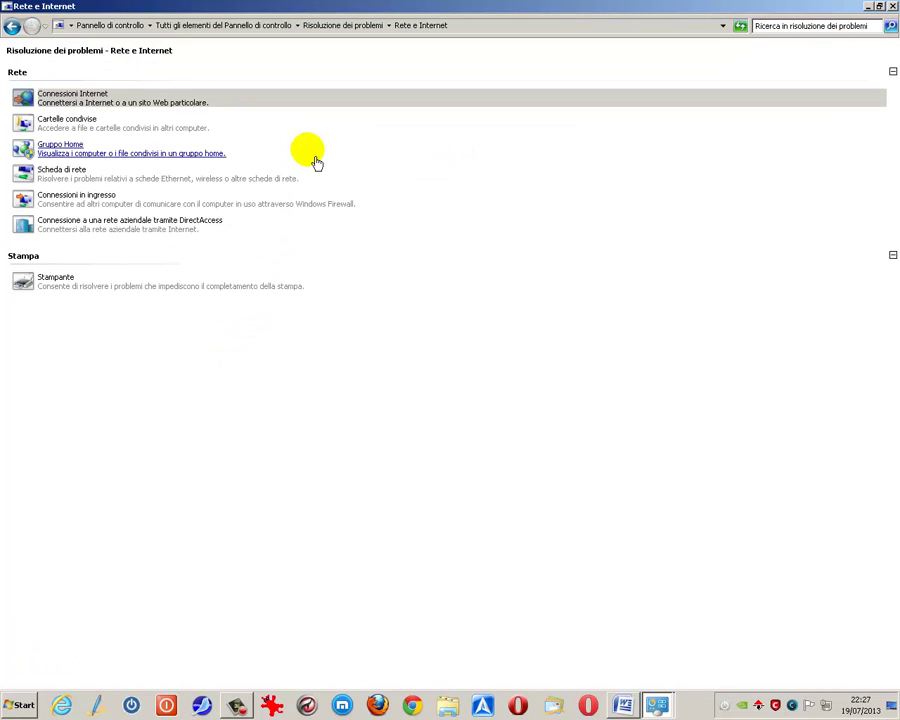